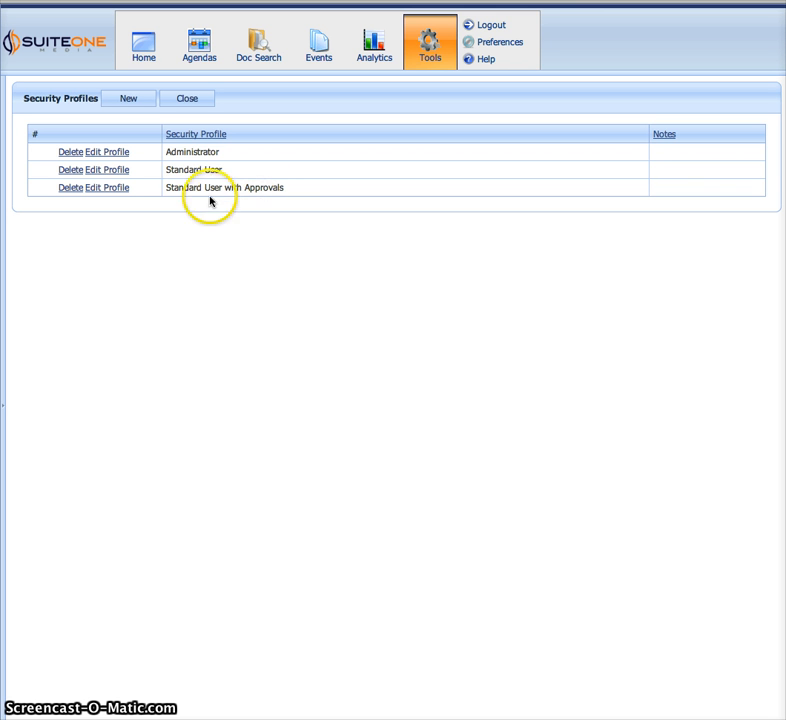
# Review the profile names and close the Administrator profile without saving.
pyautogui.moveTo(175, 189); pyautogui.dragTo(297, 192)
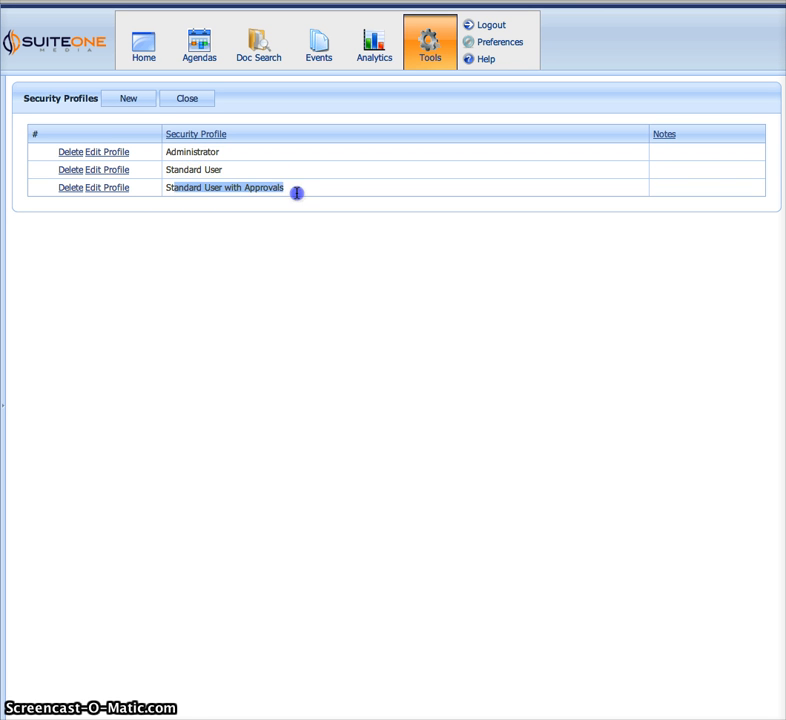
pyautogui.click(257, 228)
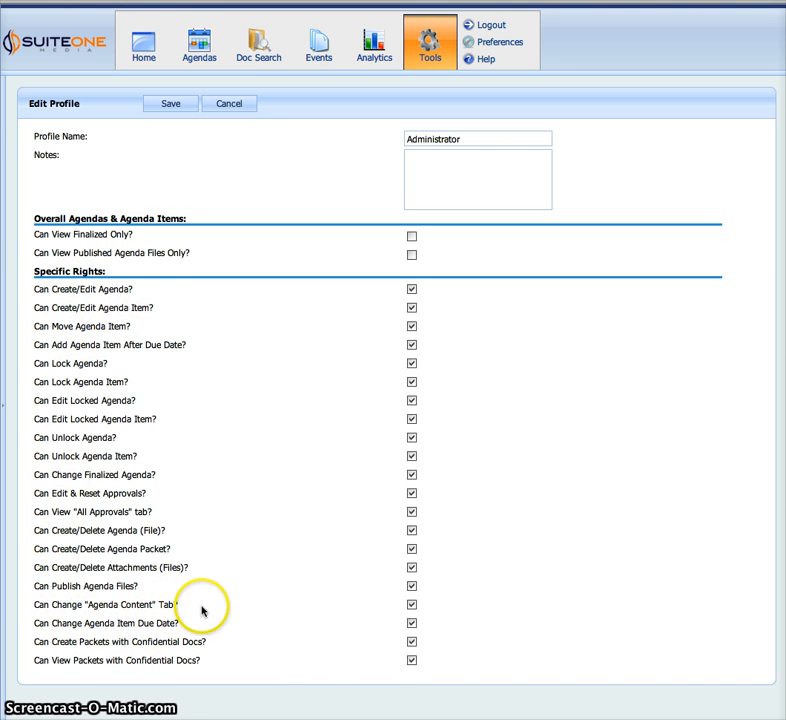
pyautogui.click(227, 105)
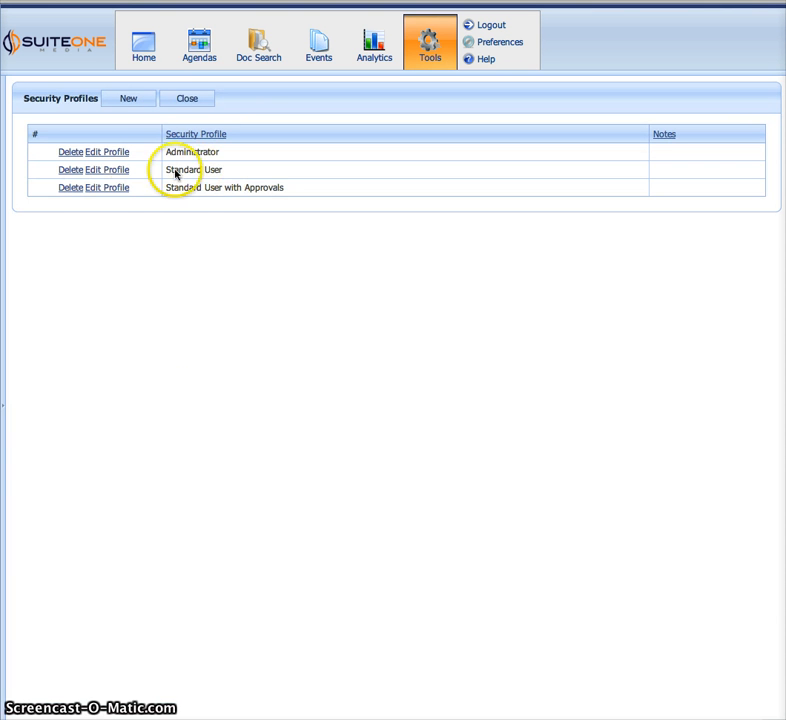
# Inspect the Standard User profile's agenda editing, moving and late-add rights, then close it unsaved.
pyautogui.click(118, 171)
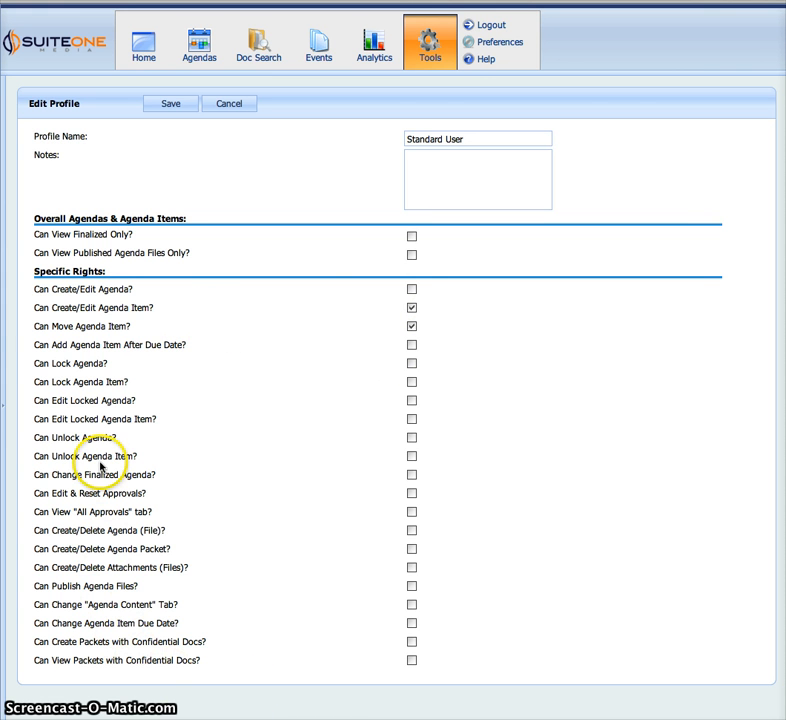
pyautogui.moveTo(23, 307); pyautogui.dragTo(115, 311)
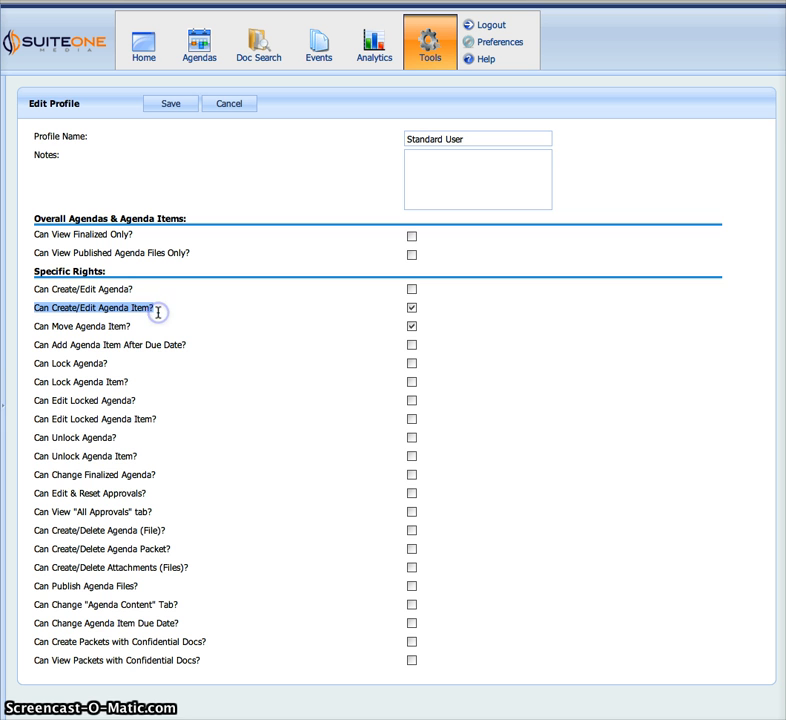
pyautogui.moveTo(46, 325); pyautogui.dragTo(139, 327)
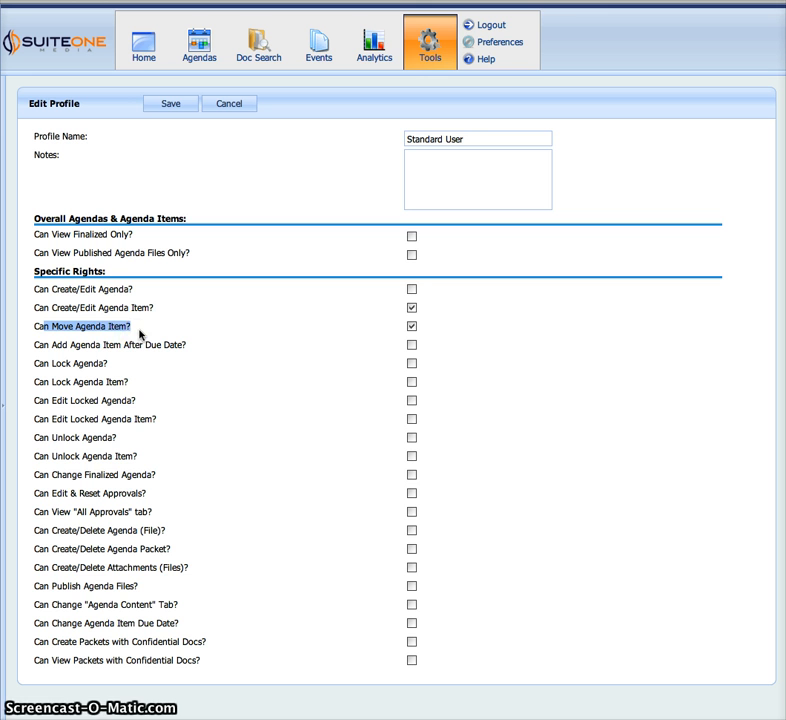
pyautogui.click(40, 314)
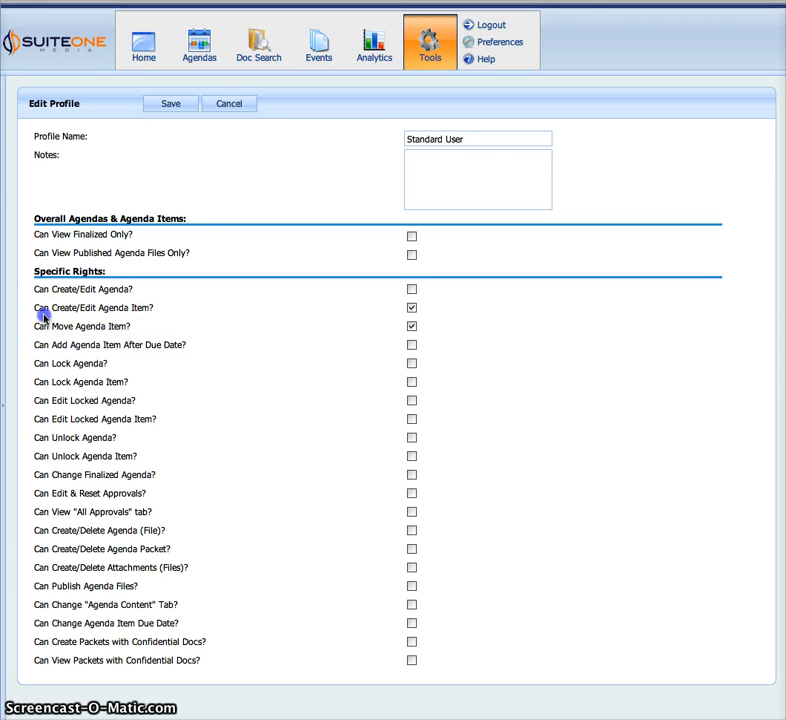
pyautogui.moveTo(76, 326); pyautogui.dragTo(194, 336)
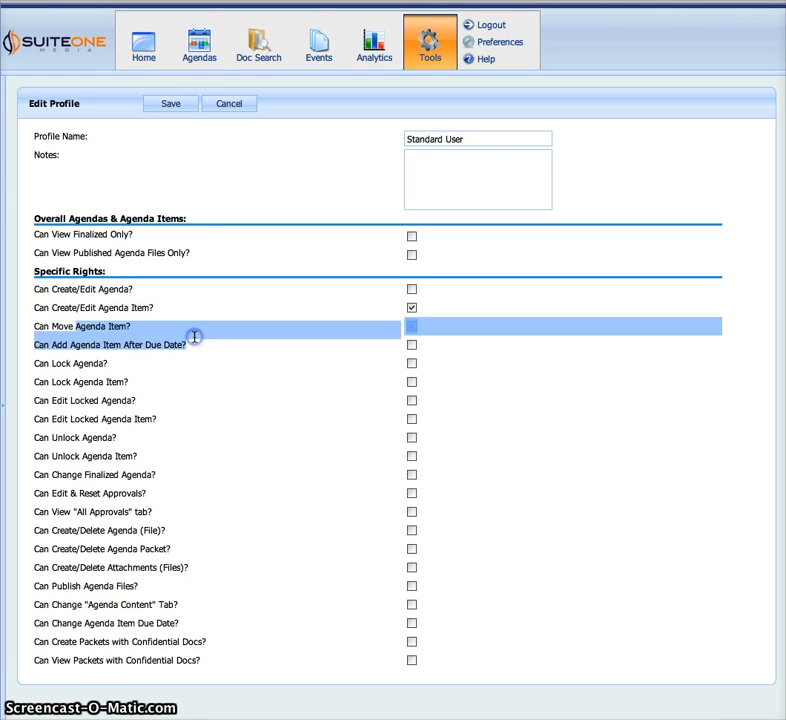
pyautogui.click(96, 326)
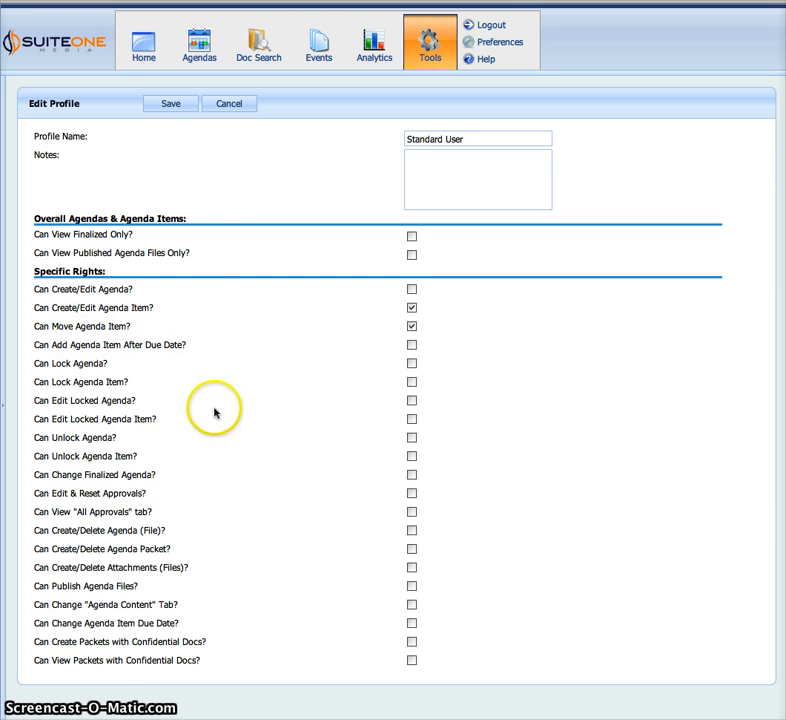
pyautogui.click(229, 105)
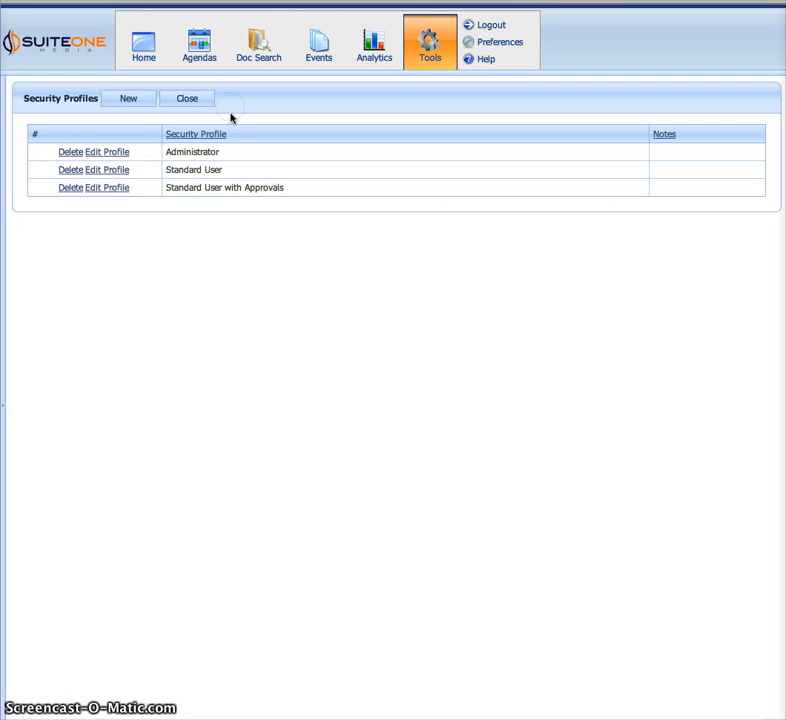
# Inspect the Standard User with Approvals profile's agenda editing right and close it unsaved.
pyautogui.click(221, 214)
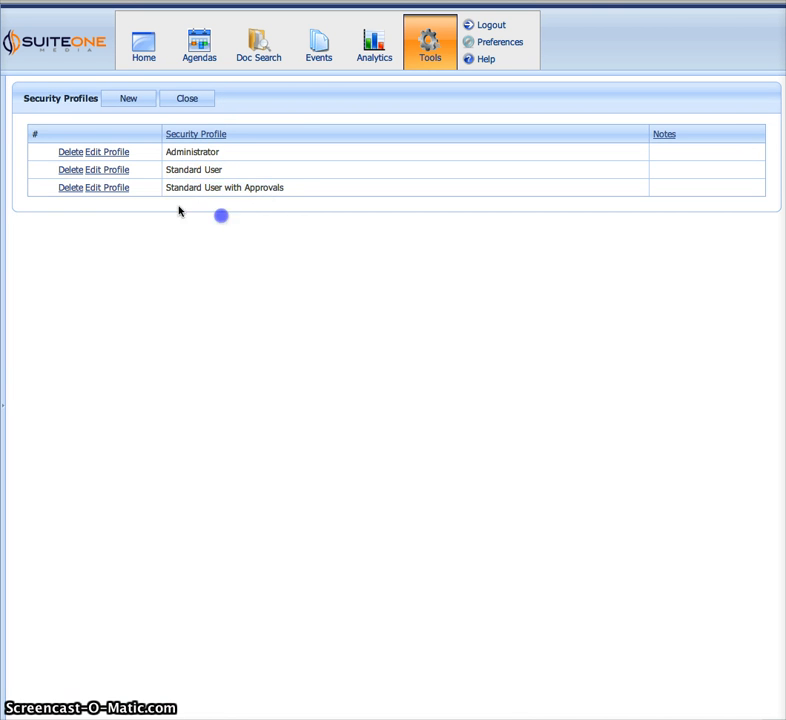
pyautogui.click(124, 189)
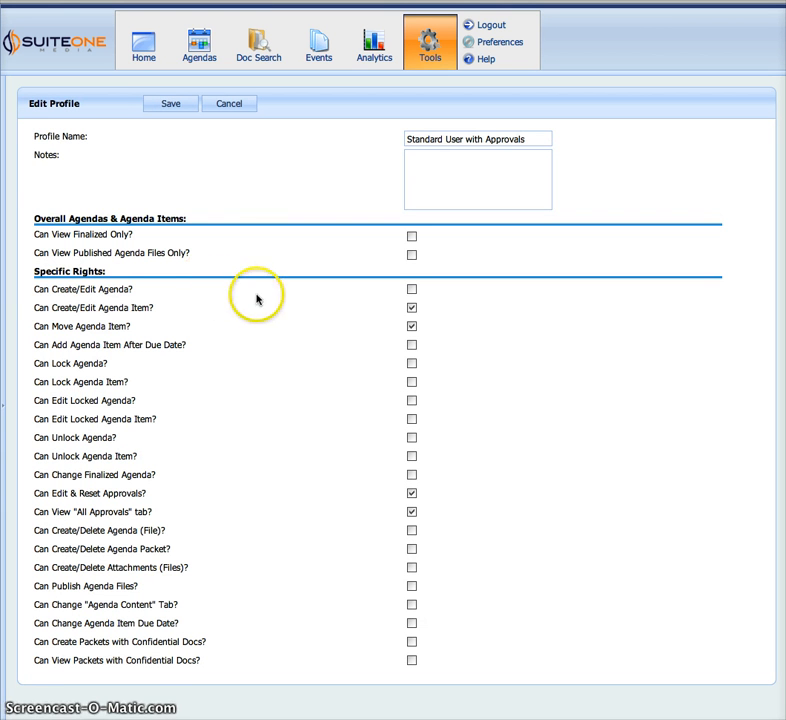
pyautogui.moveTo(44, 307); pyautogui.dragTo(128, 328)
pyautogui.click(42, 326)
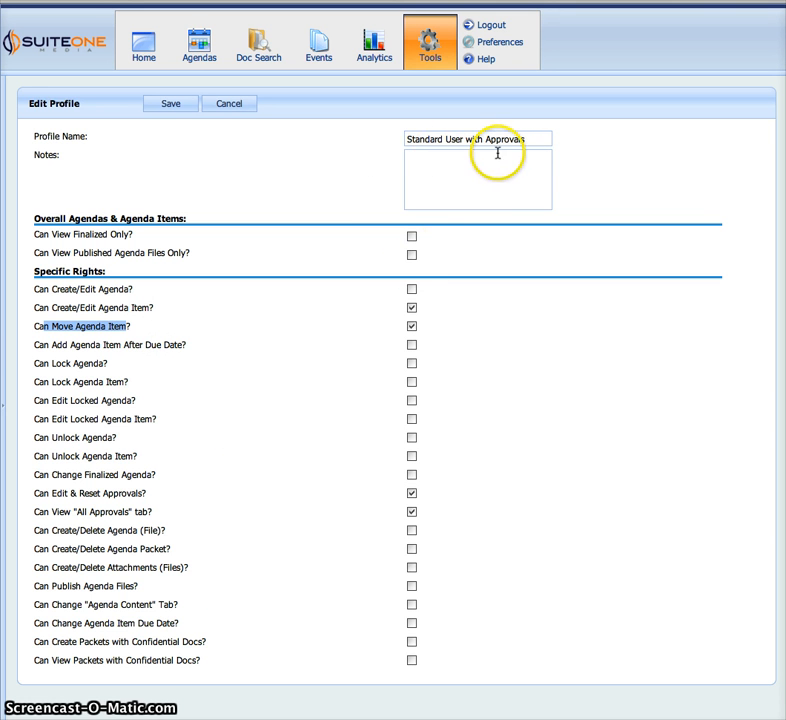
pyautogui.click(298, 161)
pyautogui.click(242, 104)
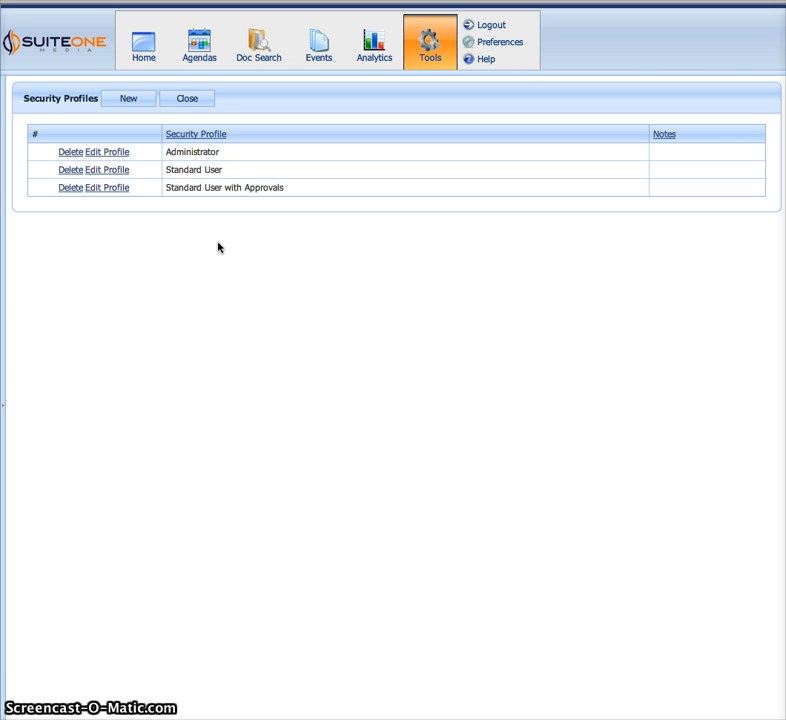
# Create a new security profile named after the user.
pyautogui.click(284, 303)
pyautogui.click(128, 103)
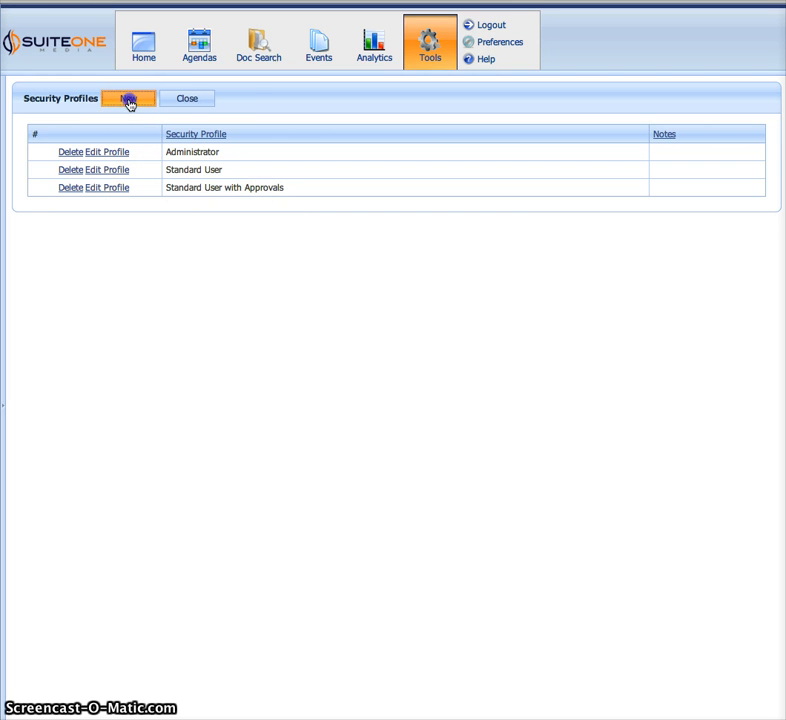
pyautogui.click(425, 139)
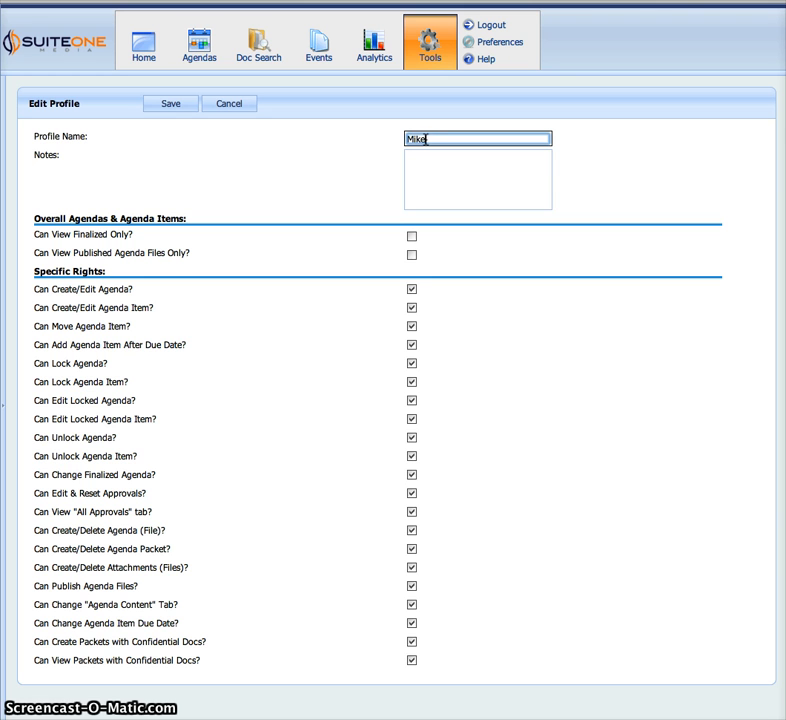
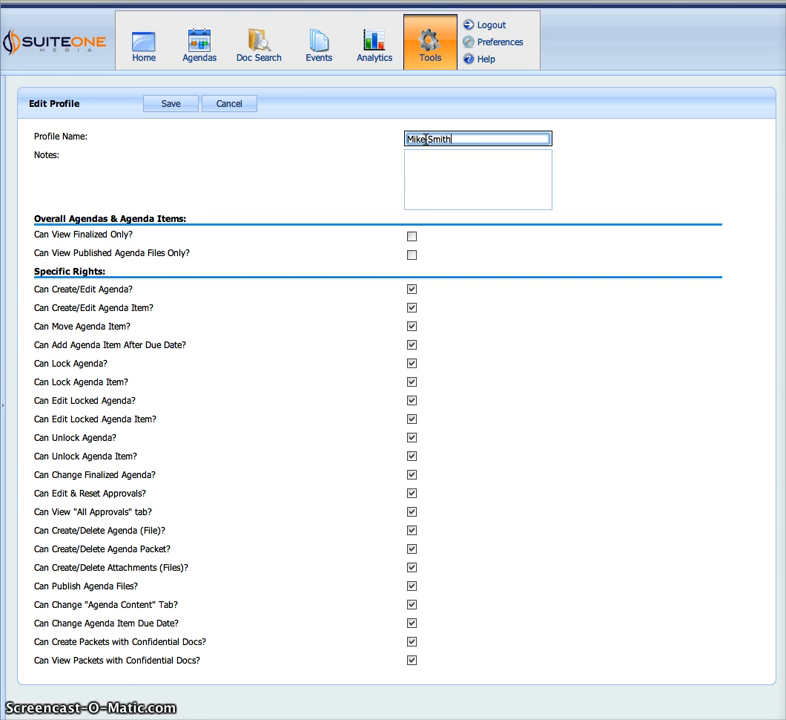
pyautogui.click(212, 299)
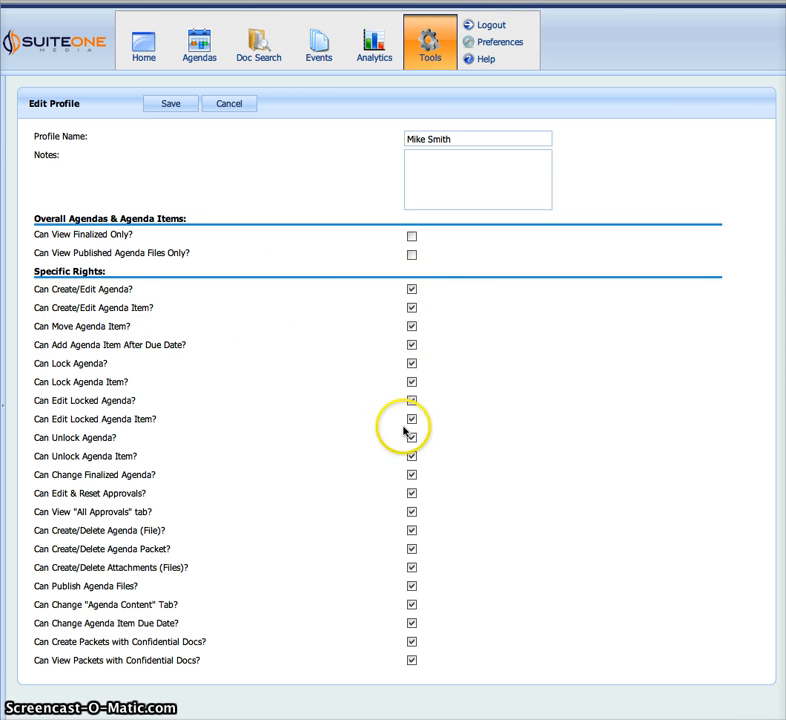
# Revoke confidential packets, due-date changes, publishing and finalized-agenda edits; allow late agenda adds; save.
pyautogui.click(412, 660)
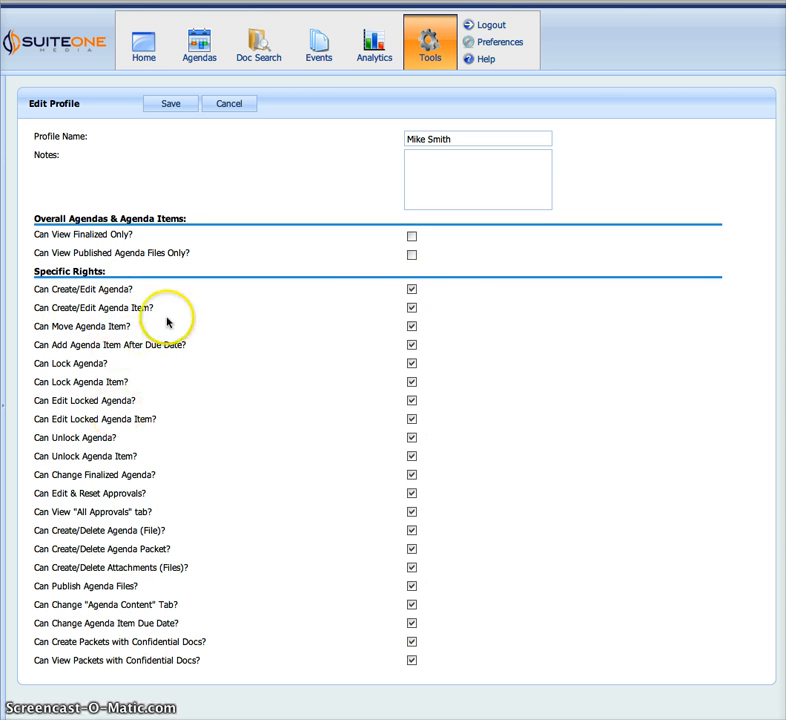
pyautogui.click(412, 623)
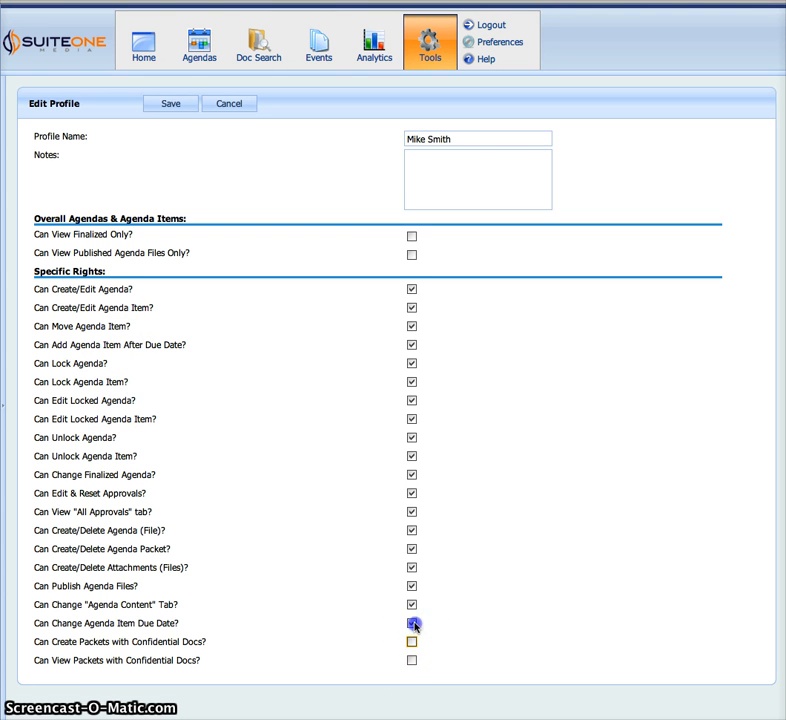
pyautogui.click(411, 586)
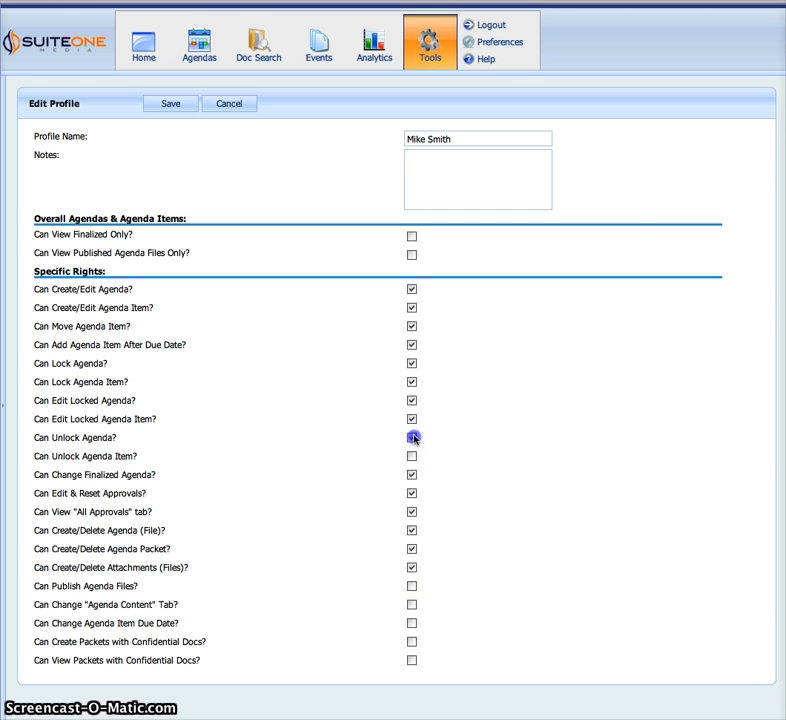
pyautogui.click(412, 347)
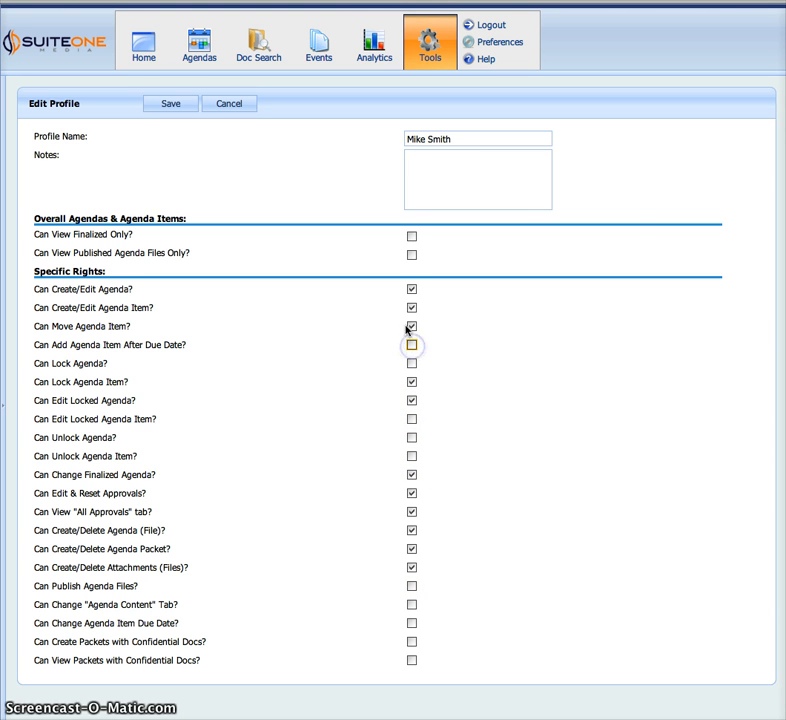
pyautogui.click(411, 457)
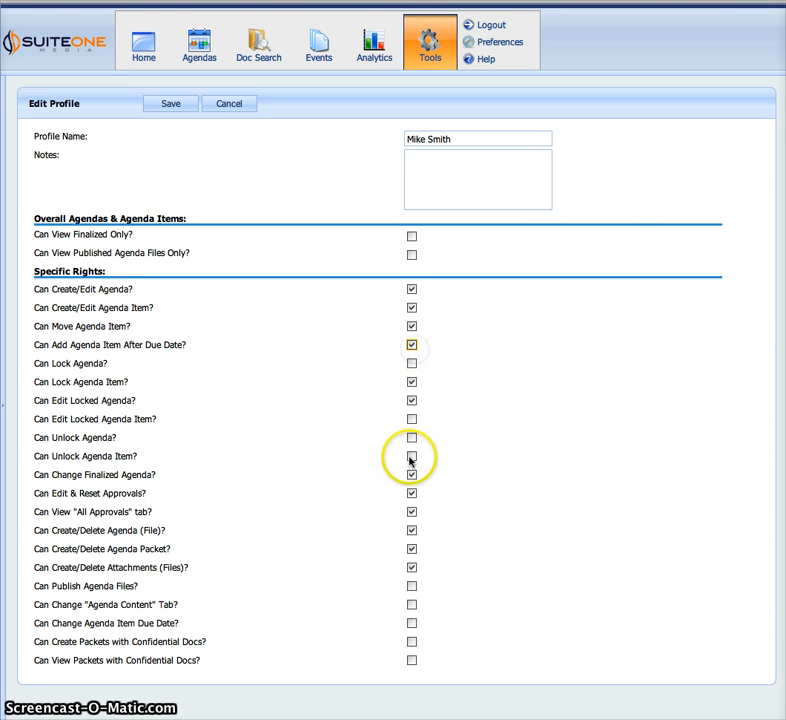
pyautogui.click(411, 478)
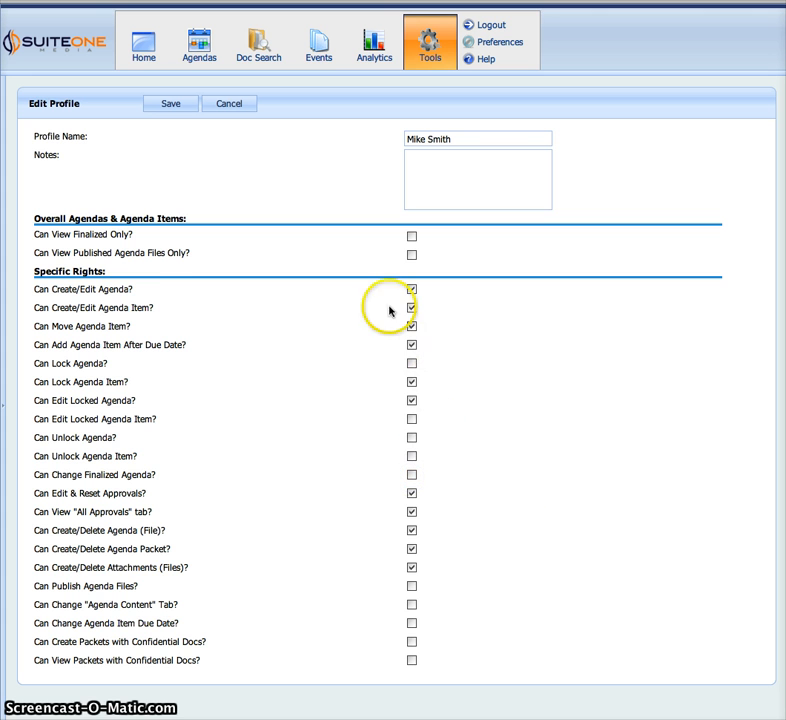
pyautogui.click(166, 105)
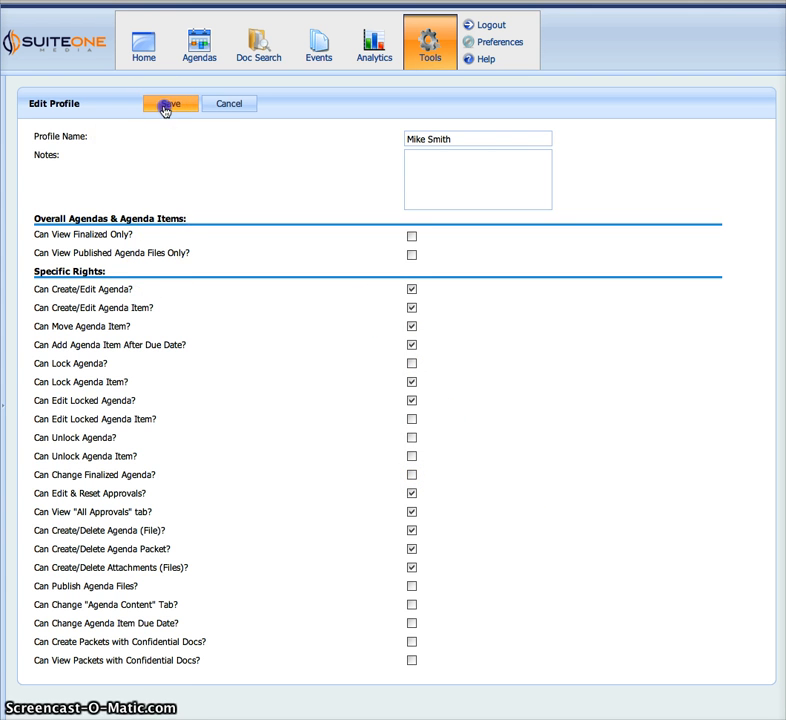
# Open the user's account for editing from the user list sorted by first name.
pyautogui.moveTo(172, 209); pyautogui.dragTo(226, 237)
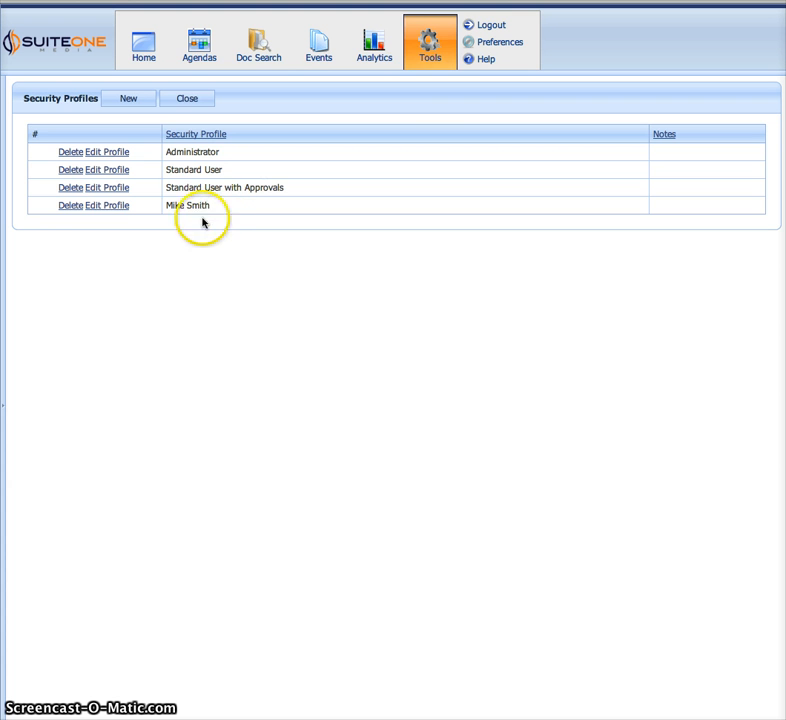
pyautogui.click(428, 40)
pyautogui.click(334, 120)
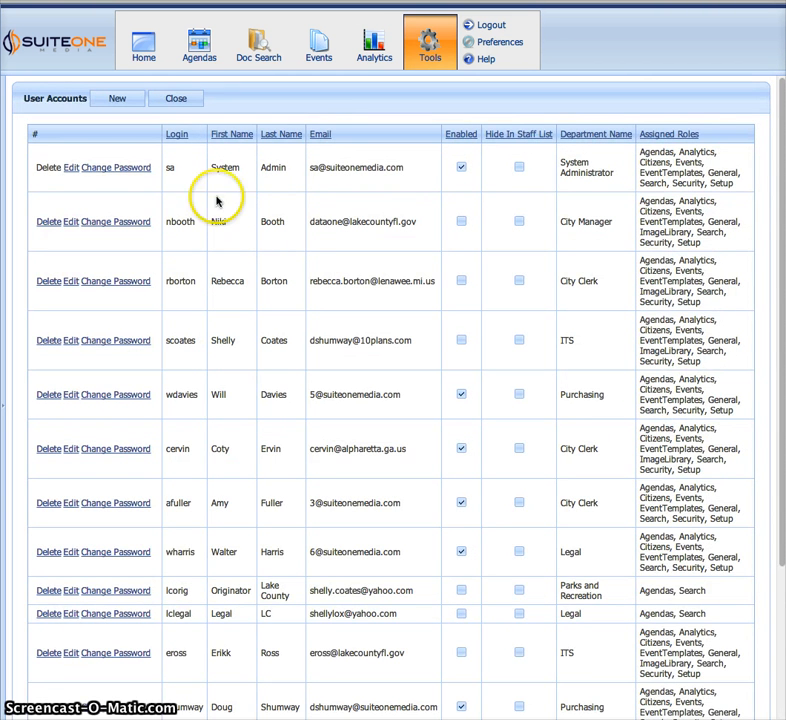
pyautogui.click(237, 136)
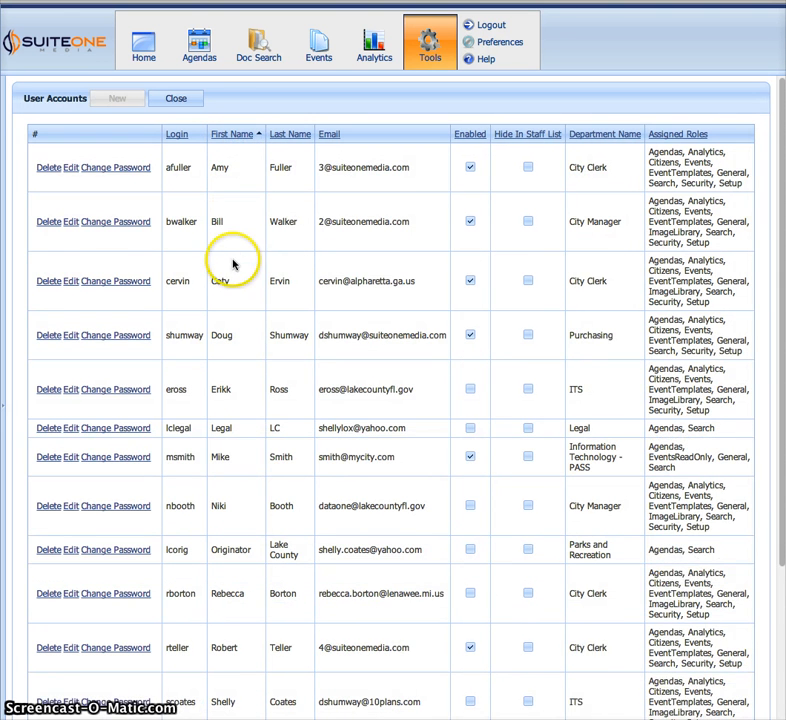
pyautogui.scroll(-1, 233, 260)
pyautogui.moveTo(351, 442); pyautogui.dragTo(215, 445)
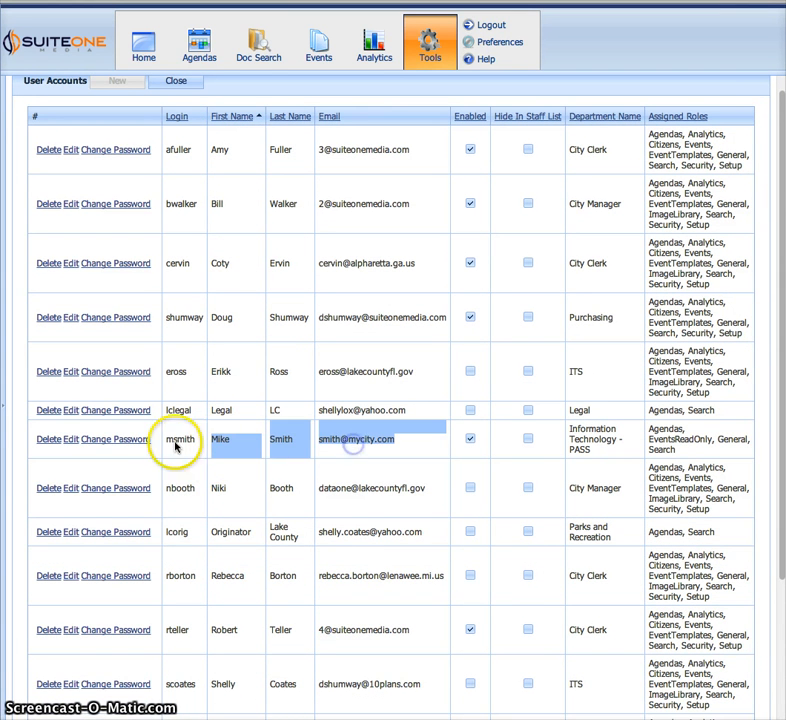
pyautogui.click(71, 441)
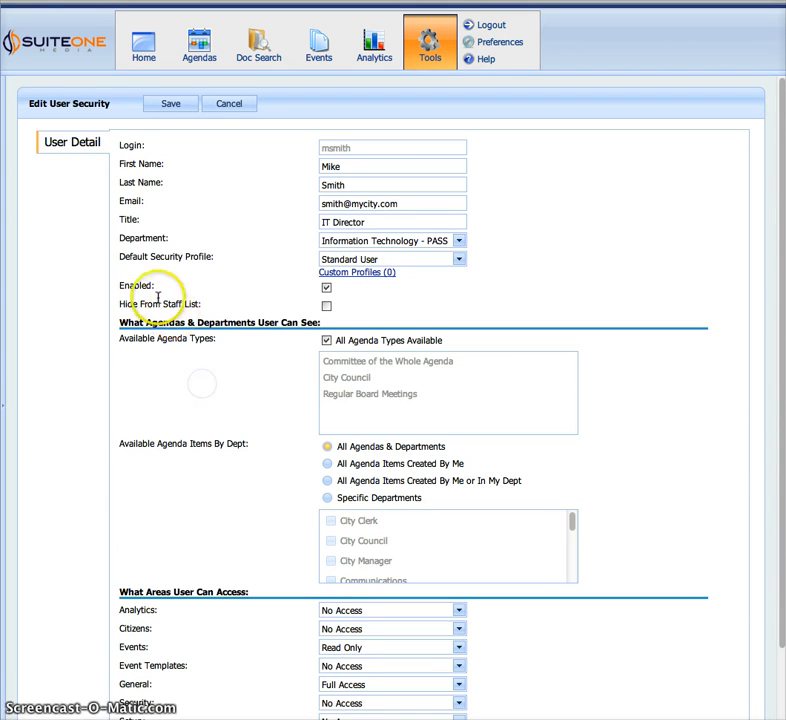
# Set the account's Default Security Profile to the new custom profile and save.
pyautogui.moveTo(117, 260); pyautogui.dragTo(197, 260)
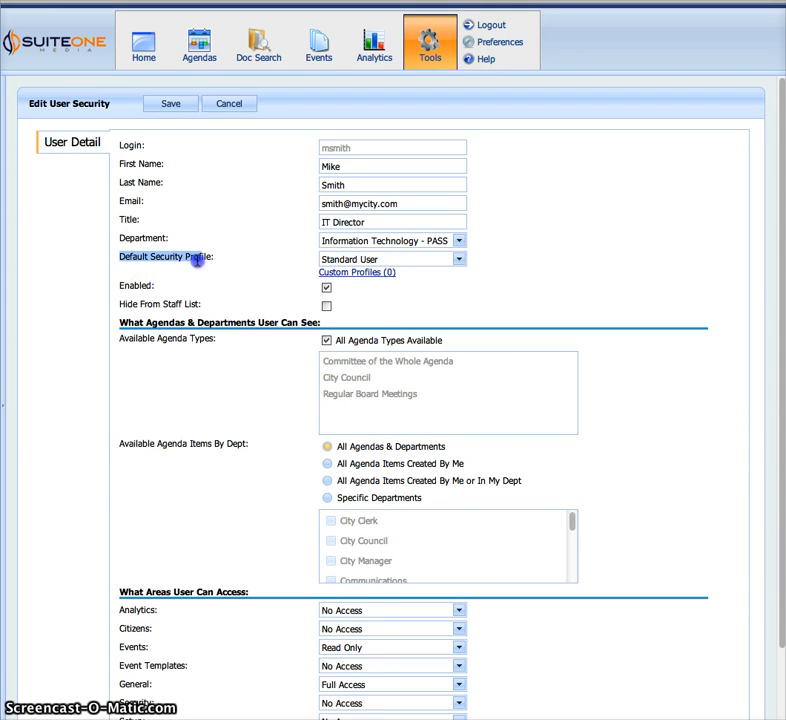
pyautogui.click(344, 262)
pyautogui.click(327, 327)
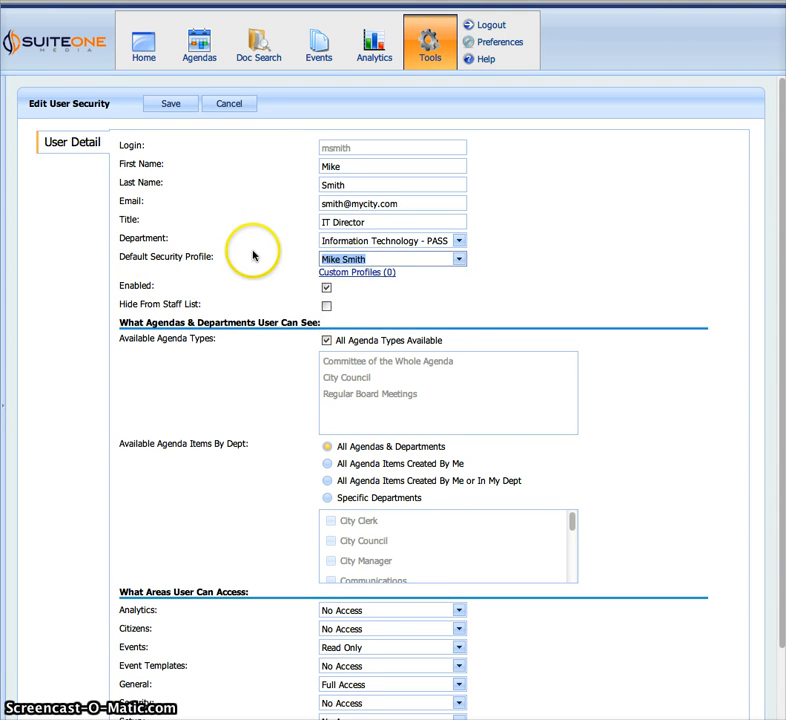
pyautogui.click(170, 106)
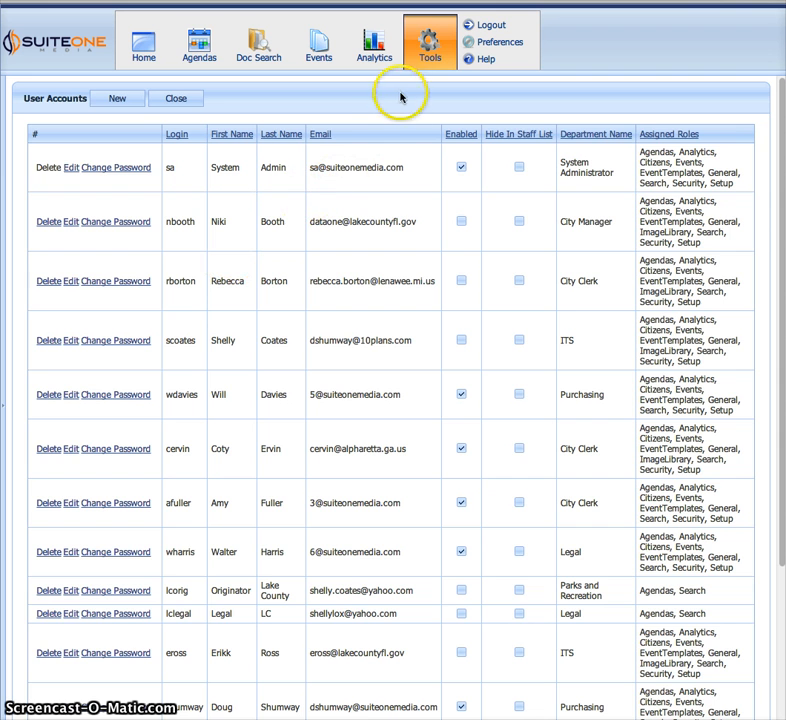
# Go from the administration tools to the Security Profiles list.
pyautogui.click(421, 60)
pyautogui.click(188, 128)
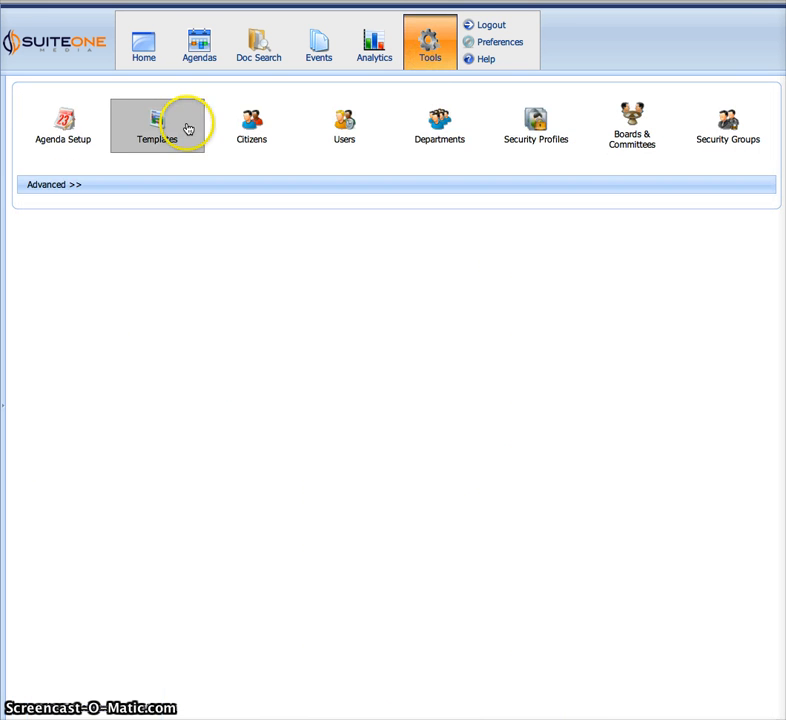
pyautogui.click(182, 169)
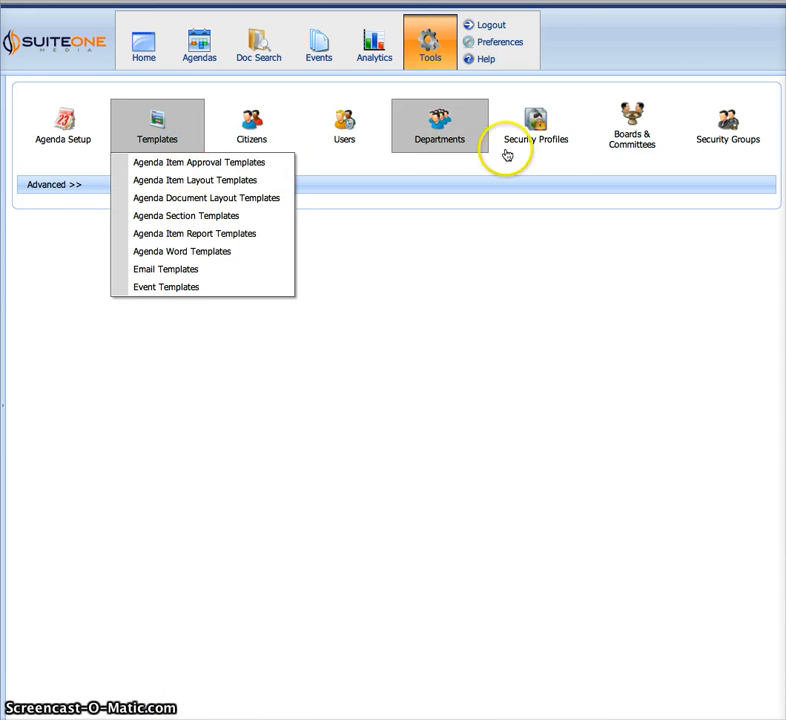
pyautogui.click(554, 144)
pyautogui.click(191, 170)
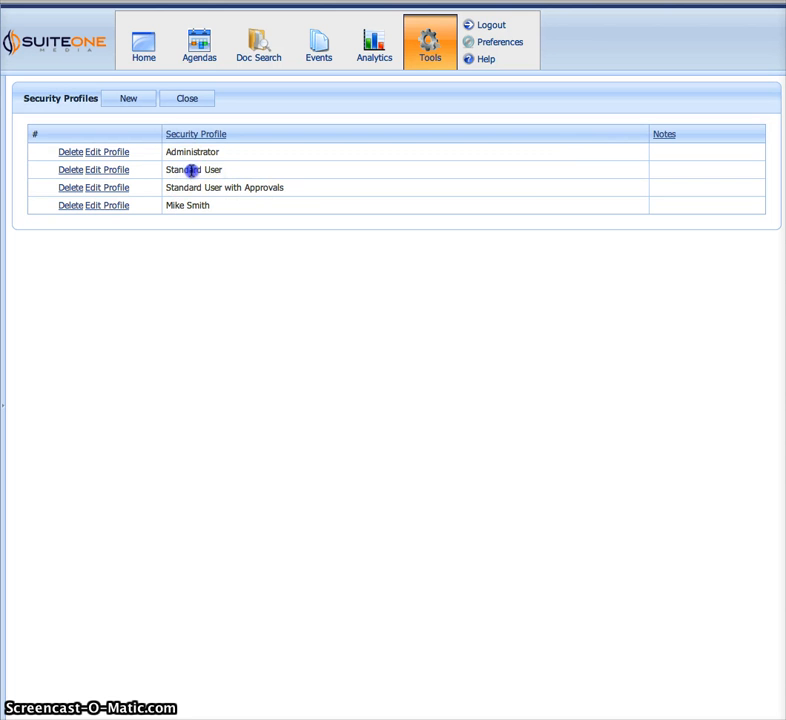
# Toggle 'Can Lock Agenda?' on and off in Standard User, then cancel unsaved.
pyautogui.click(115, 171)
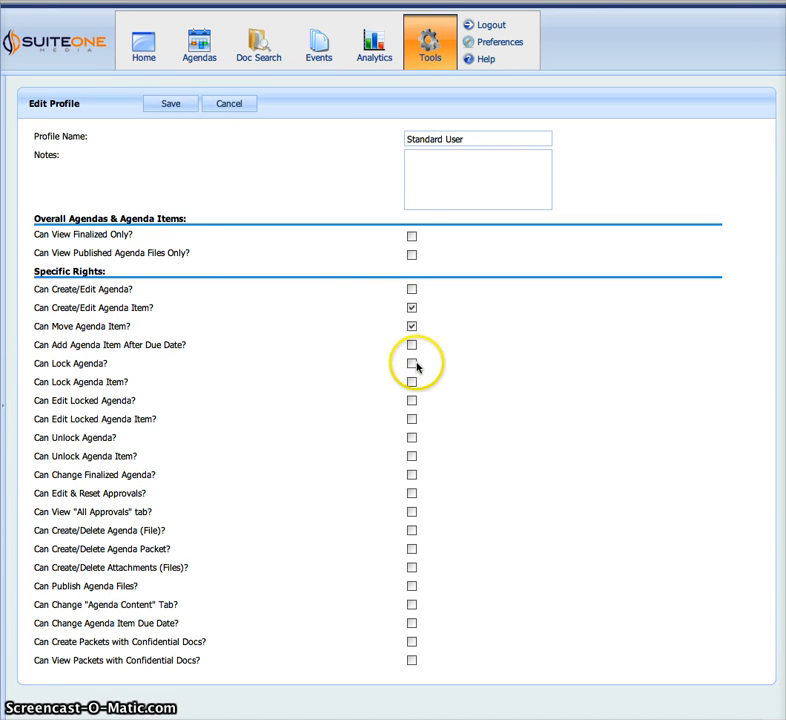
pyautogui.click(413, 364)
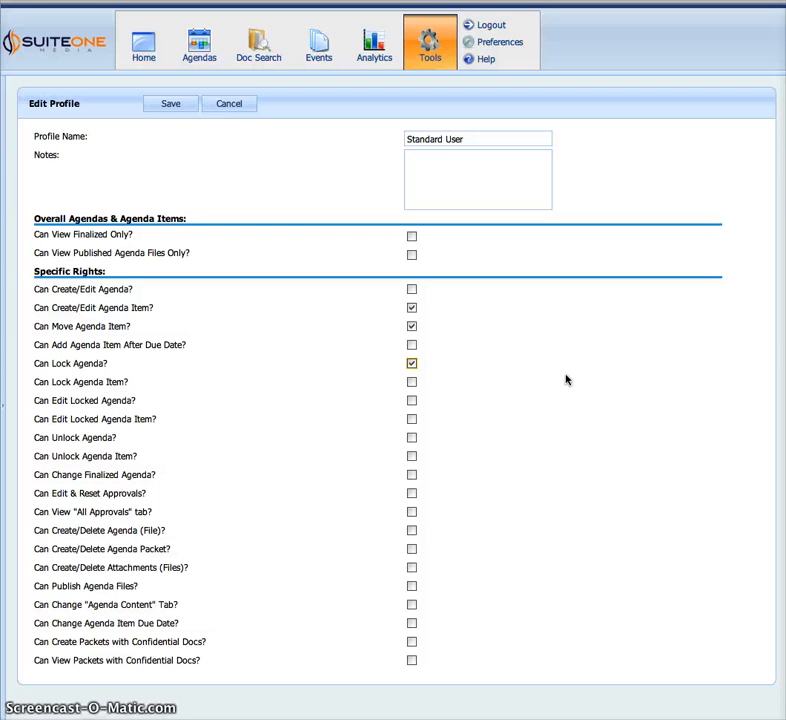
pyautogui.click(409, 365)
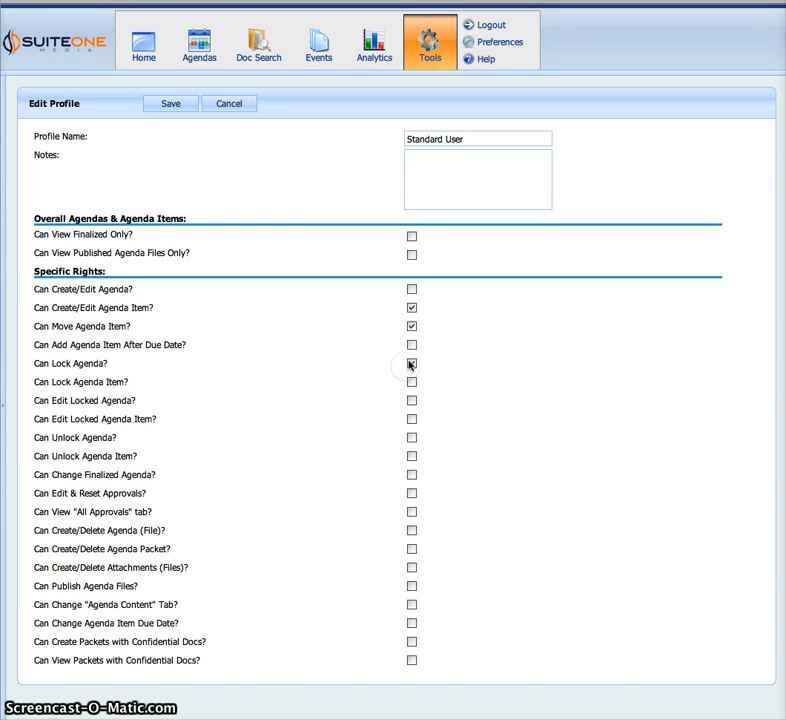
pyautogui.click(229, 105)
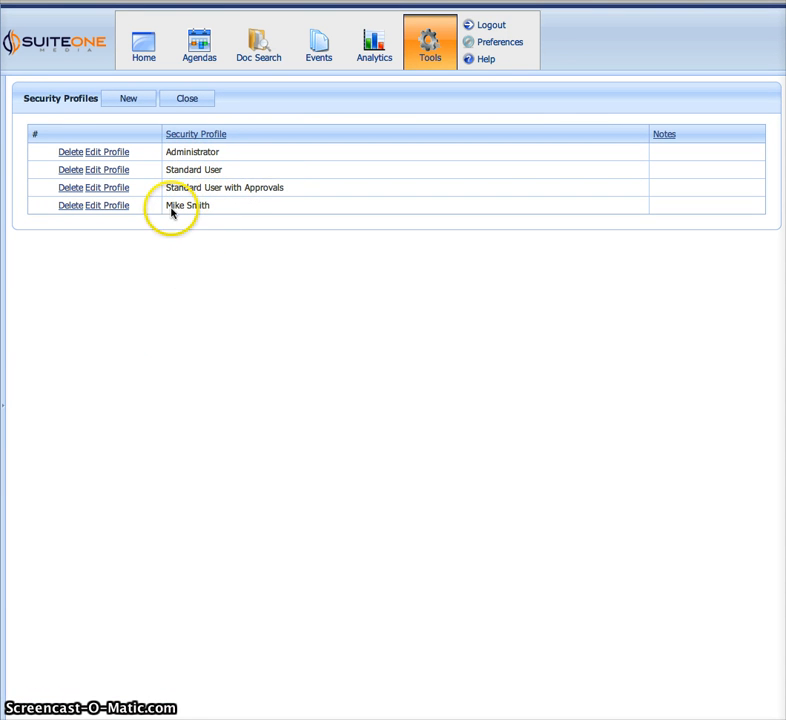
pyautogui.moveTo(171, 211); pyautogui.dragTo(210, 206)
pyautogui.click(198, 239)
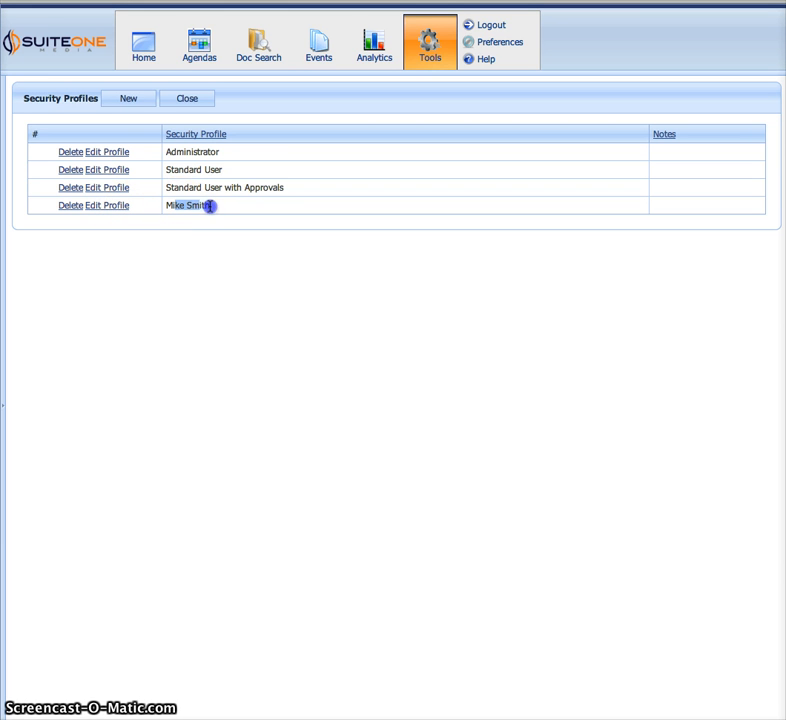
pyautogui.click(203, 258)
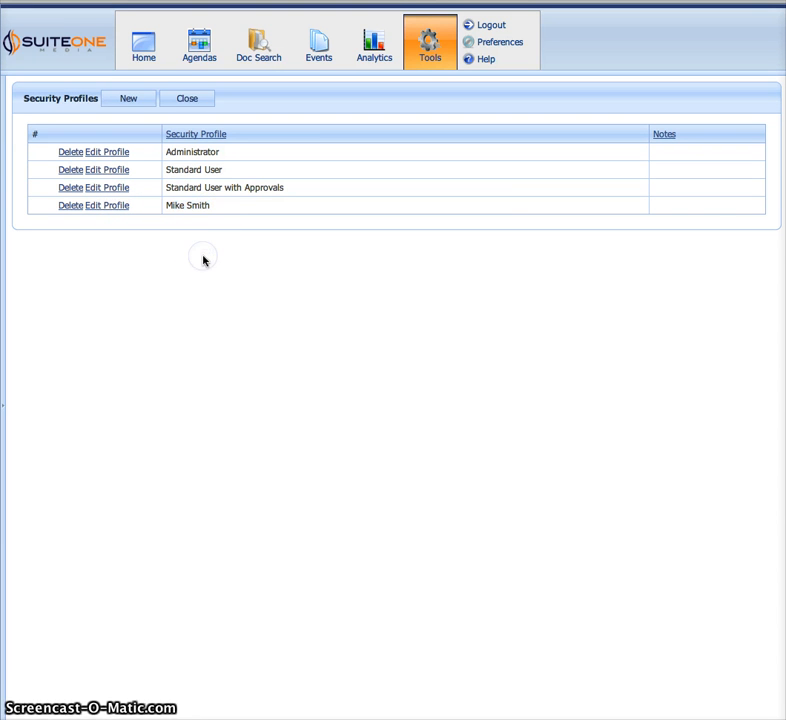